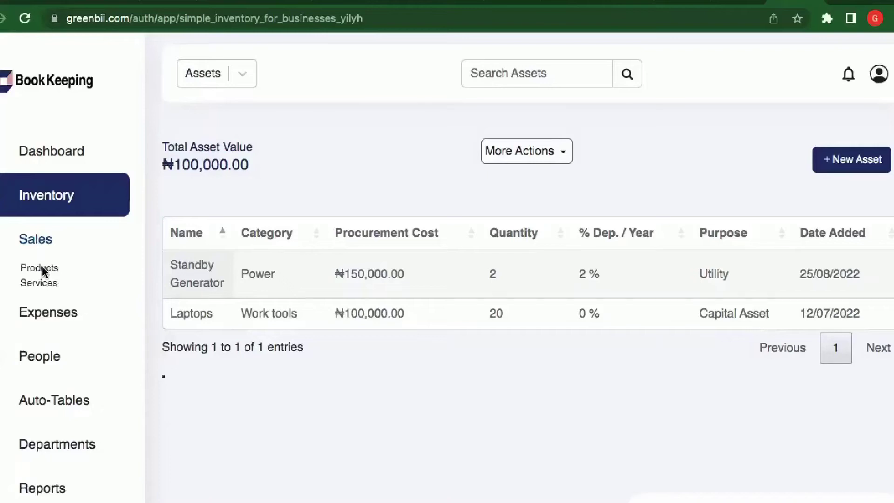
- Open Sales > Products and filter the list to All time, totalling ₦9,235,500.00
left_click(42, 268)
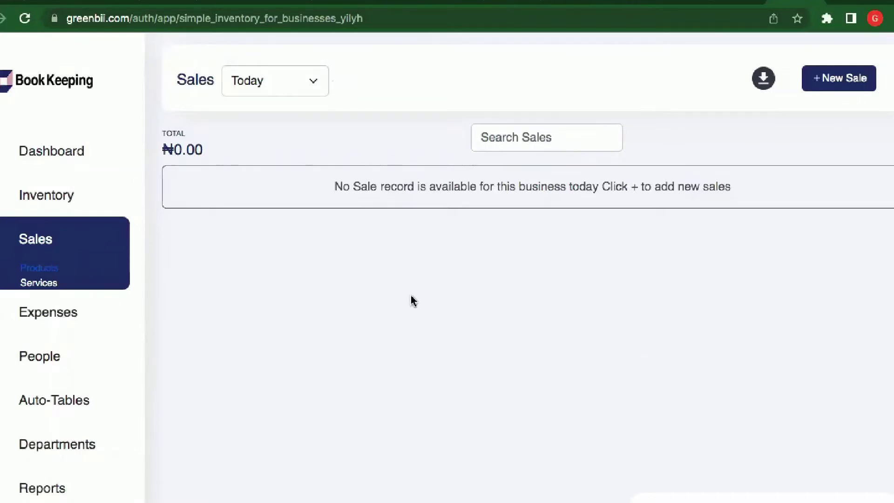
left_click(311, 82)
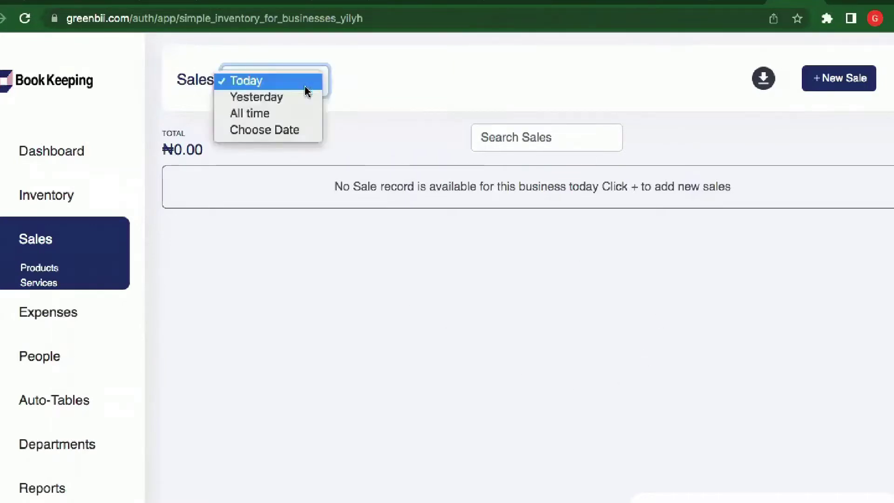
left_click(277, 104)
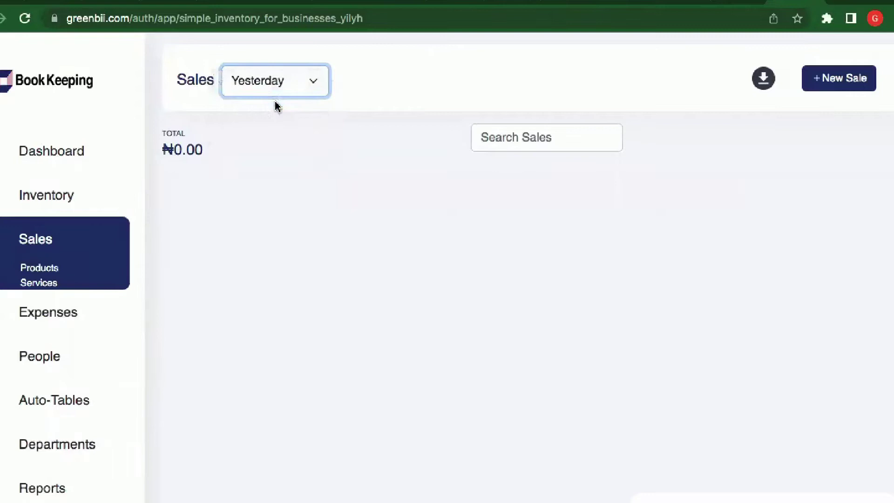
left_click(313, 84)
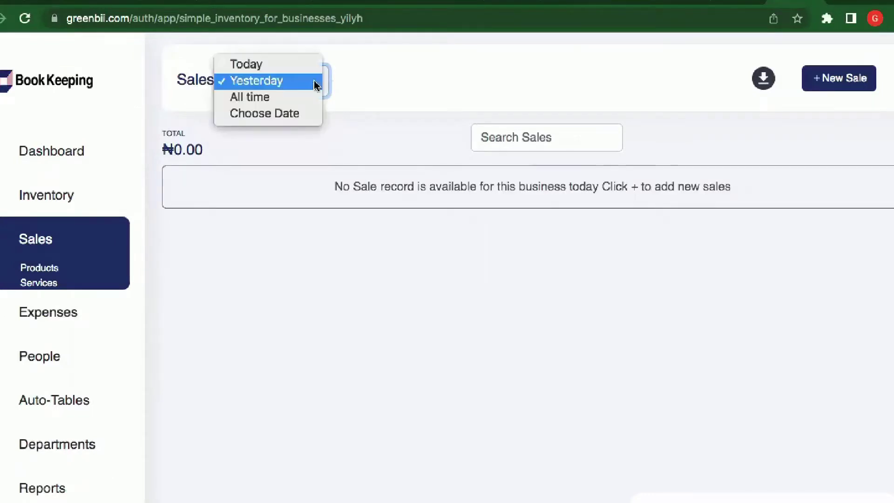
left_click(285, 108)
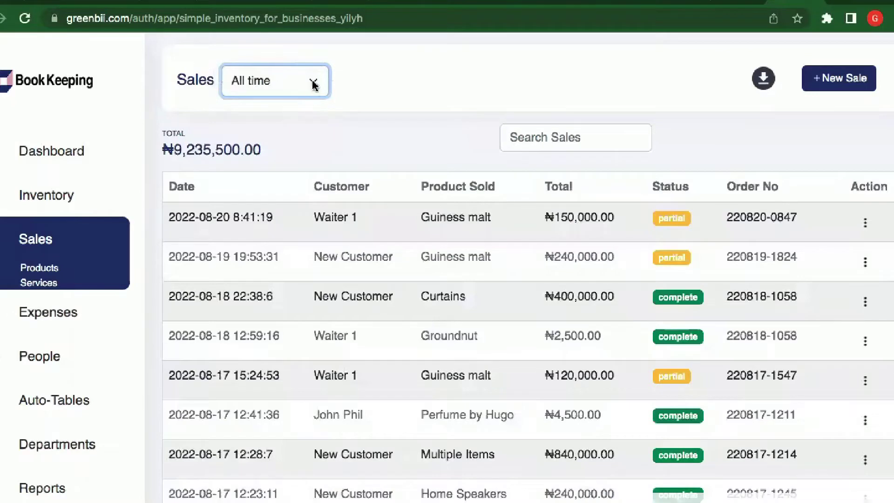
- Filter product sales to a custom range of Aug 1 to Aug 10, 2022
left_click(314, 83)
left_click(294, 99)
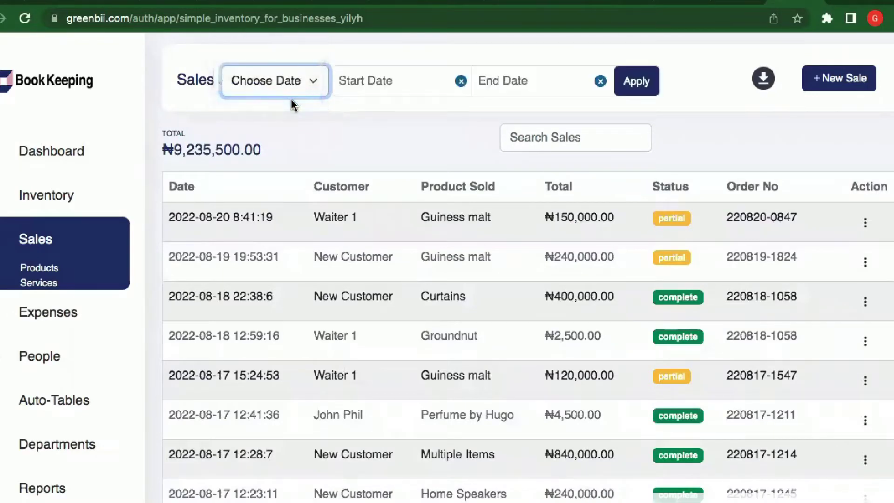
left_click(364, 85)
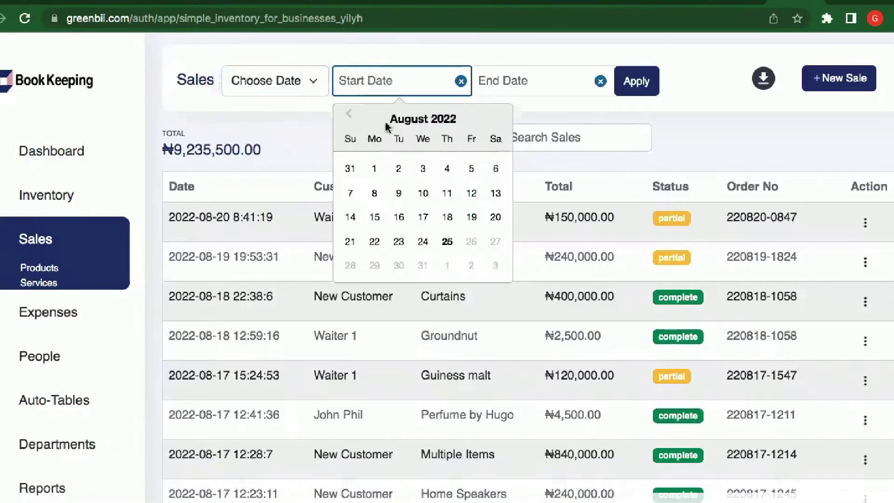
left_click(373, 170)
left_click(507, 87)
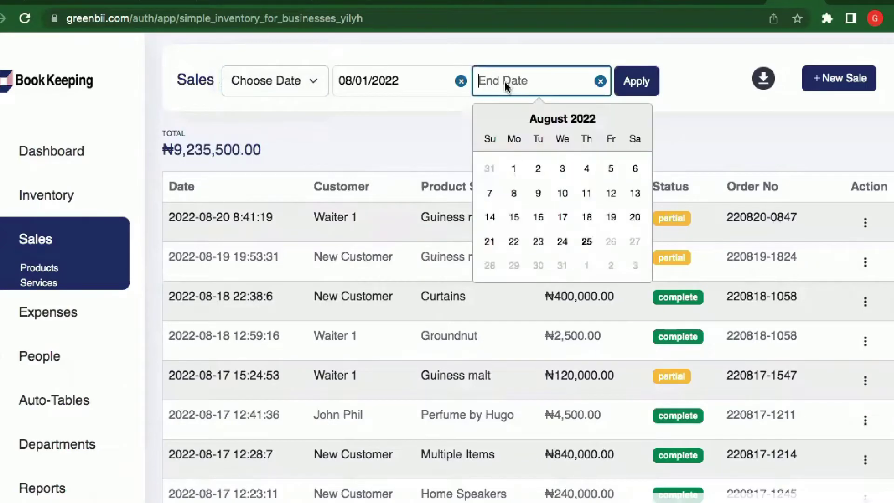
left_click(563, 194)
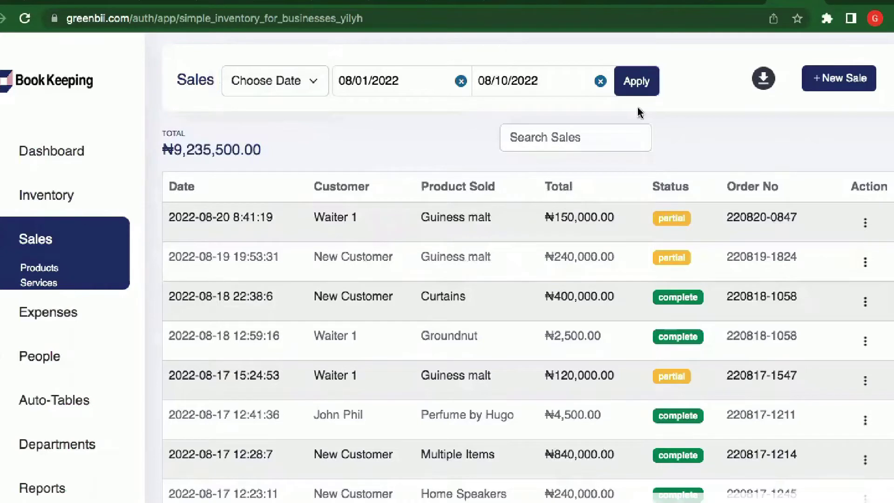
left_click(636, 84)
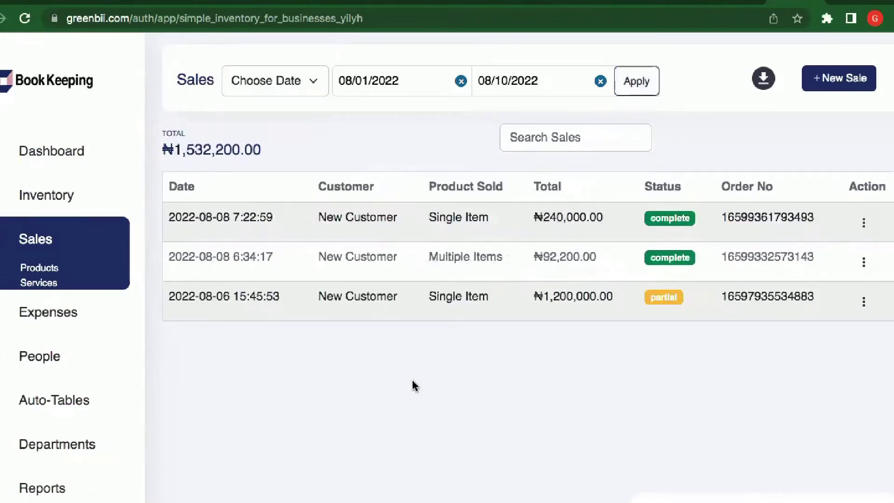
- Open Sales > Services and filter to All time, showing four sales totalling ₦47,050.00
left_click(37, 282)
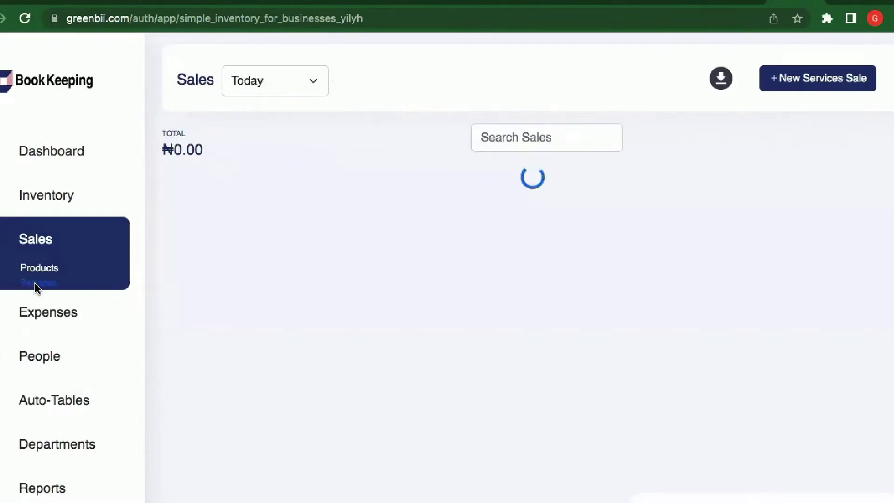
left_click(296, 85)
left_click(289, 98)
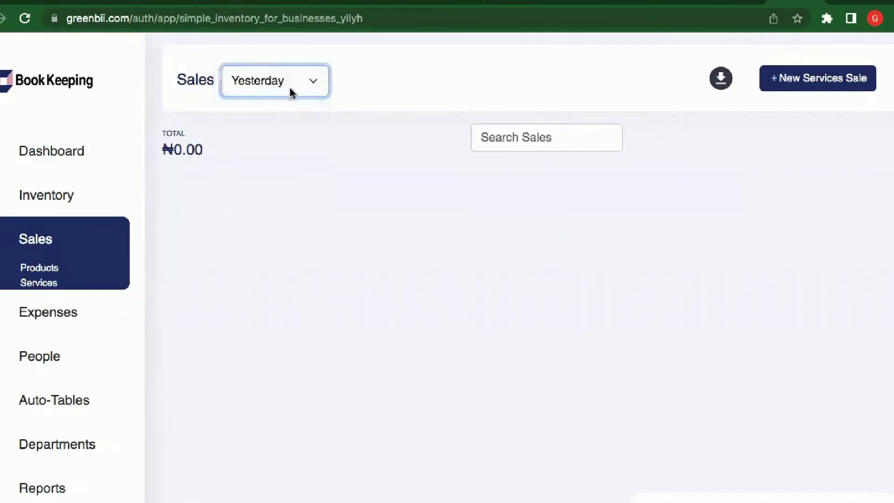
left_click(295, 88)
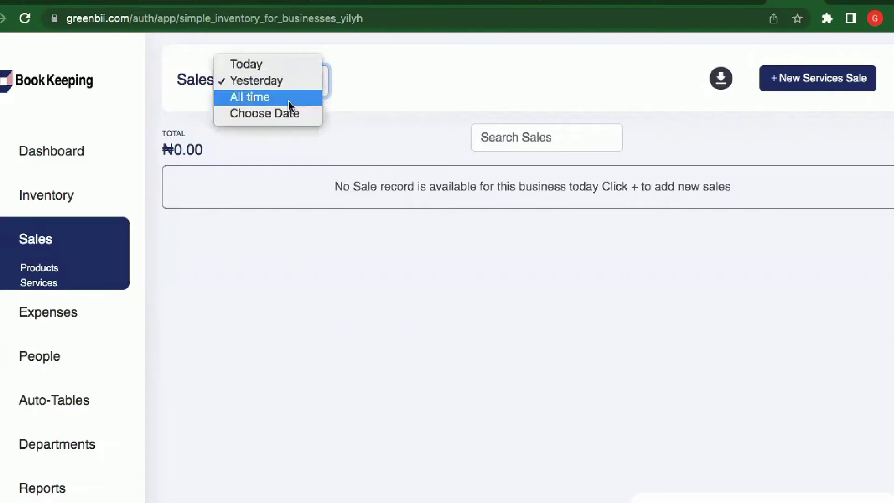
left_click(289, 98)
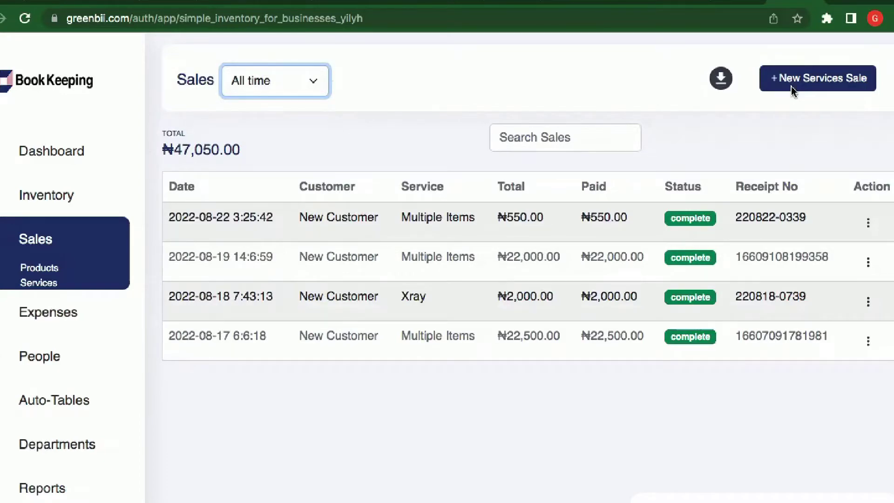
- Start a new services sale and enter the customer's full name as the customer
left_click(793, 89)
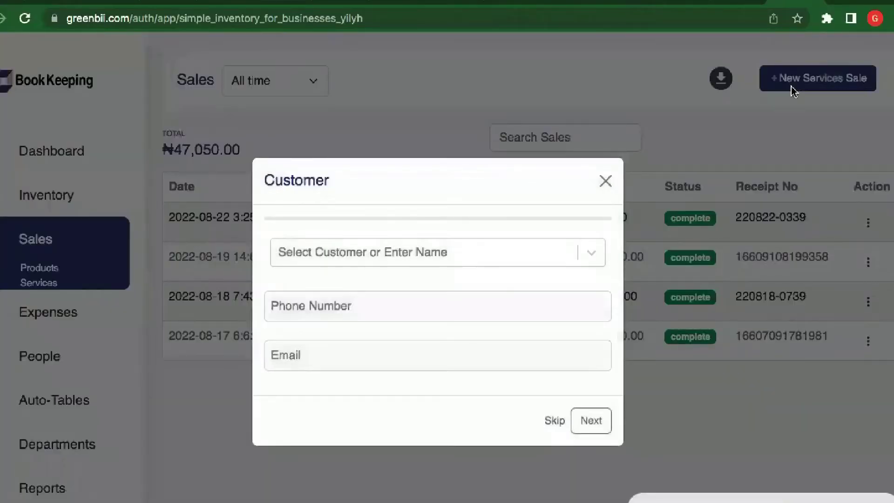
left_click(352, 258)
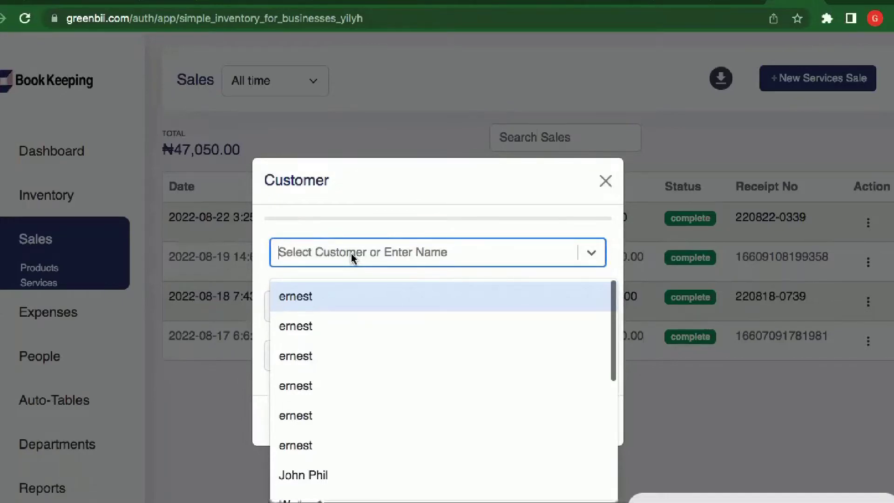
type("DAve")
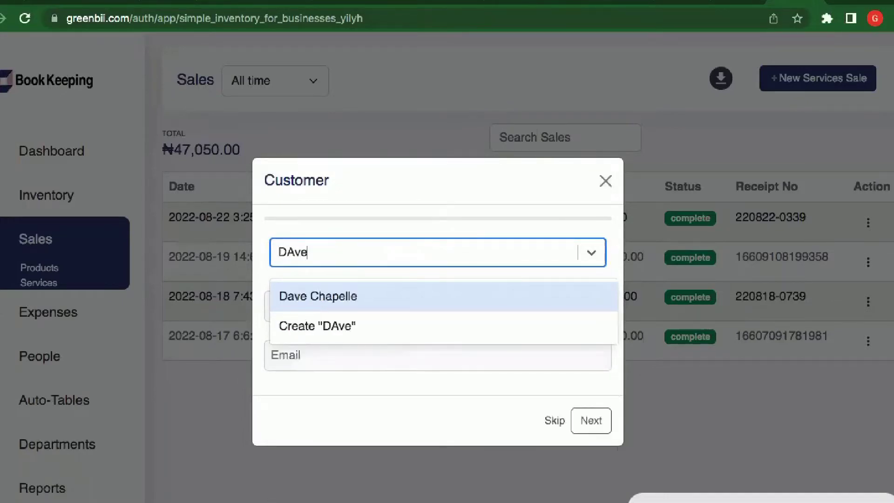
key("BackSpace")
key("BackSpace")
key("BackSpace")
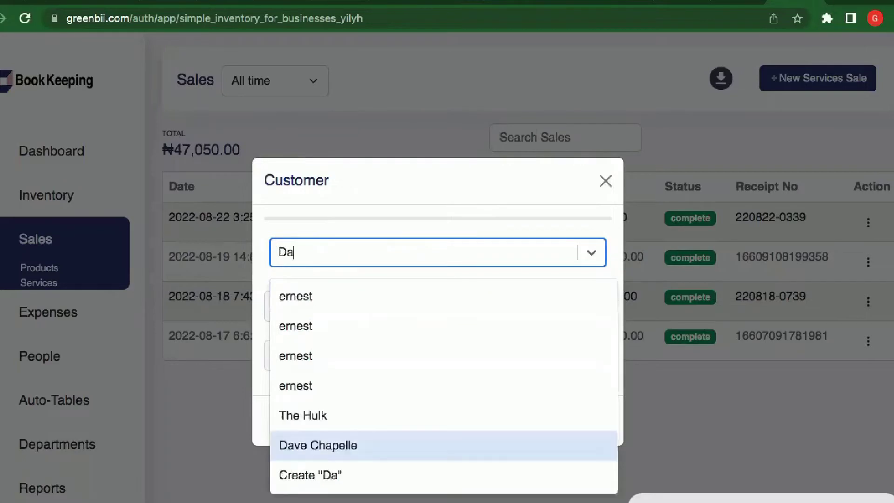
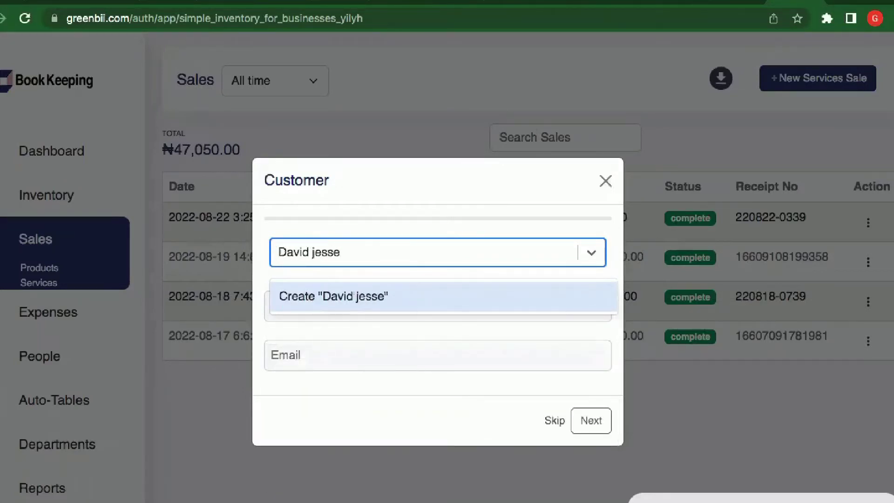
key("Left")
key("Left")
key("Left")
key("Left")
key("BackSpace")
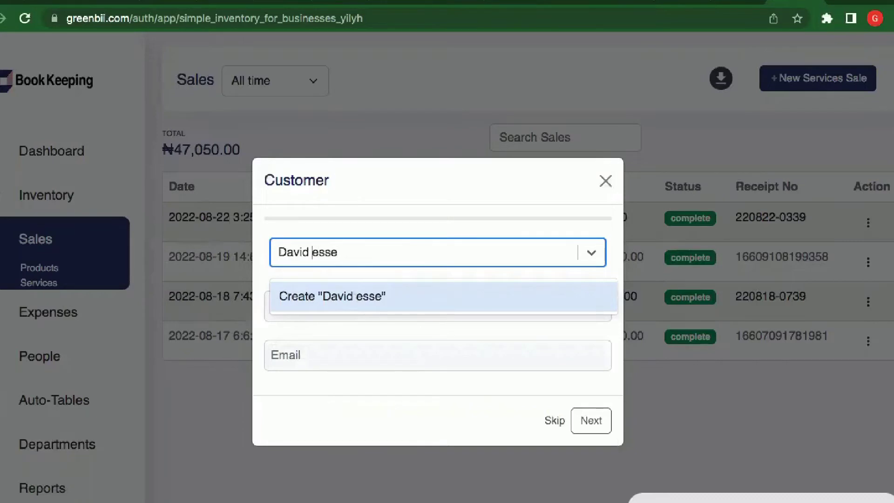
type("J")
left_click(366, 303)
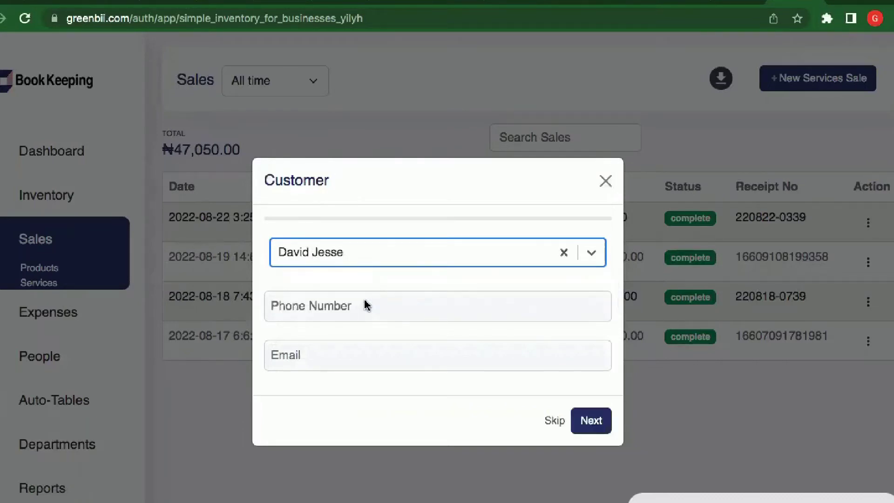
- Enter the customer's phone number and continue to the services step
left_click(366, 305)
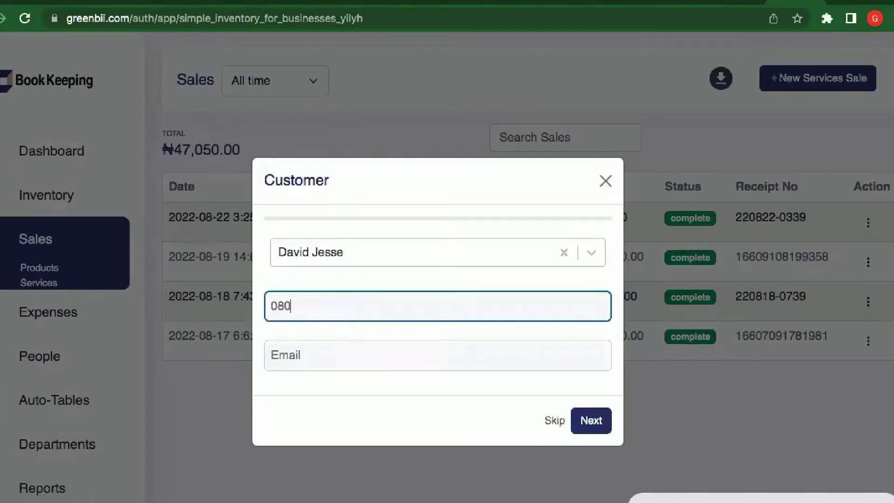
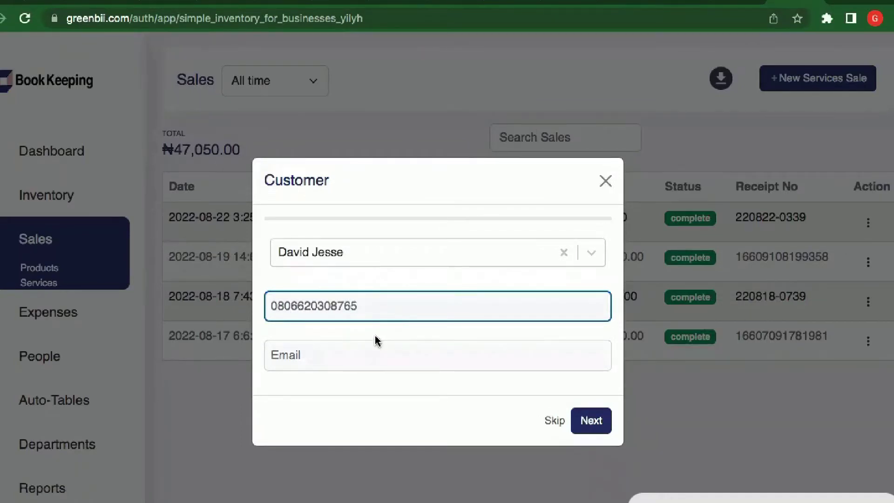
left_click(374, 355)
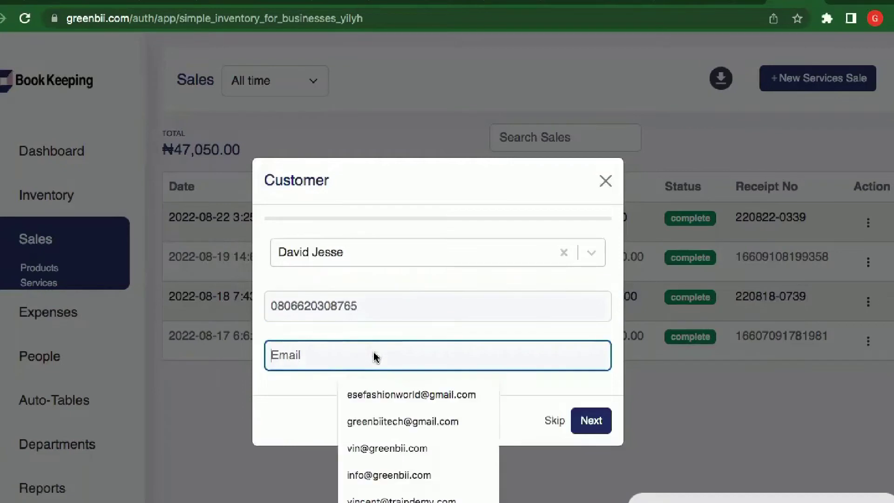
left_click(528, 389)
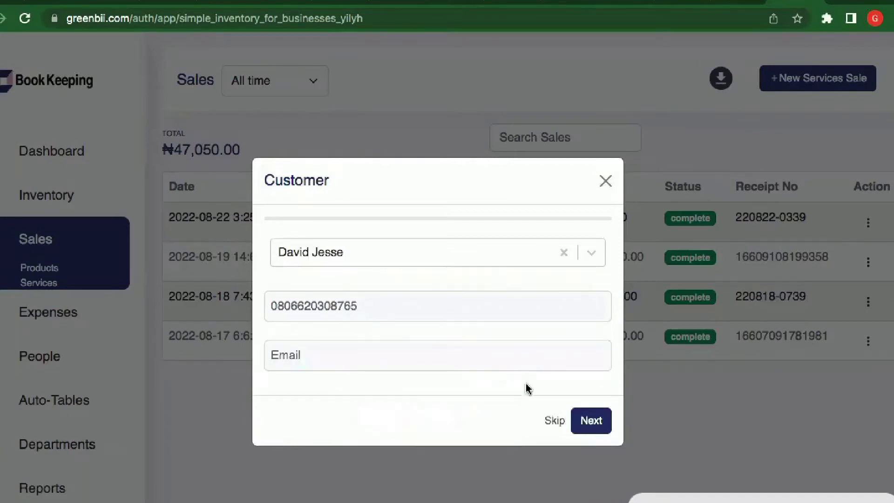
left_click(599, 429)
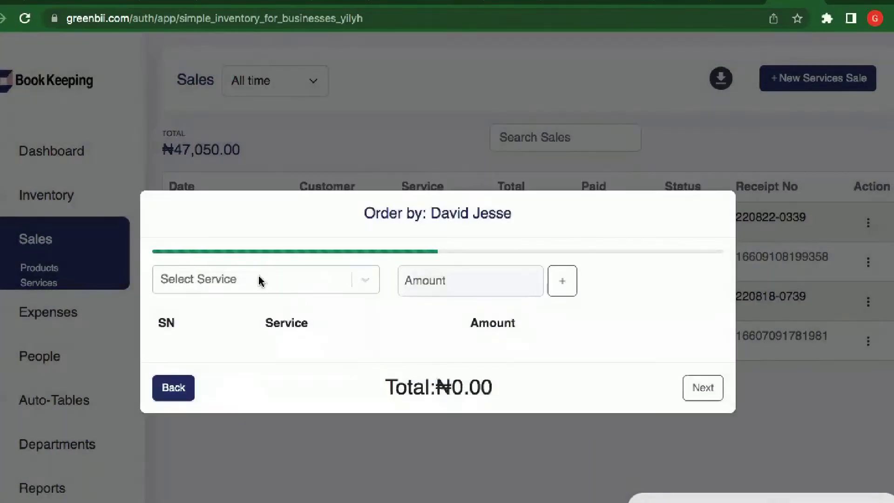
- Add Home Delivery to the order with its amount changed to ₦3,000
left_click(260, 281)
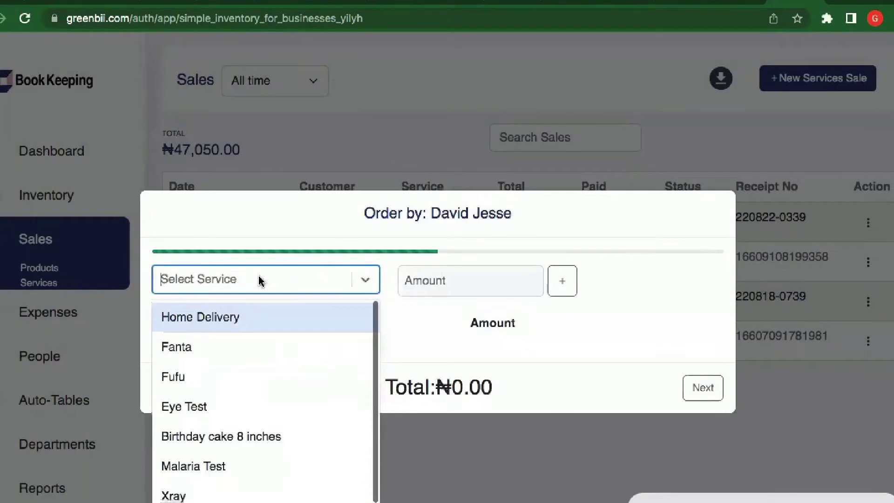
left_click(260, 326)
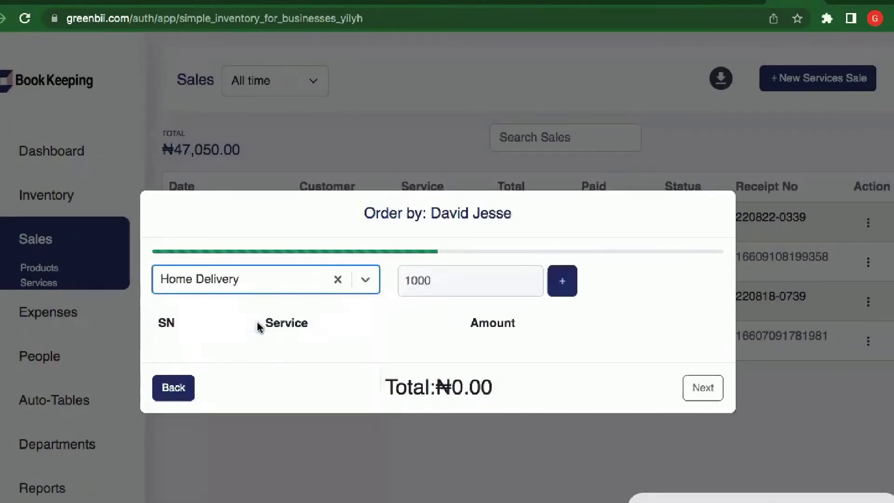
left_click(464, 280)
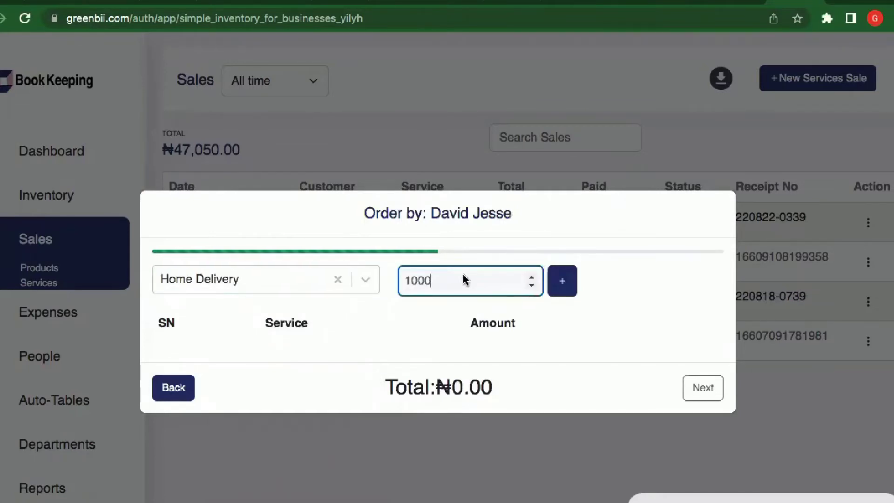
key("BackSpace")
key("BackSpace")
key("BackSpace")
key("BackSpace")
type("3")
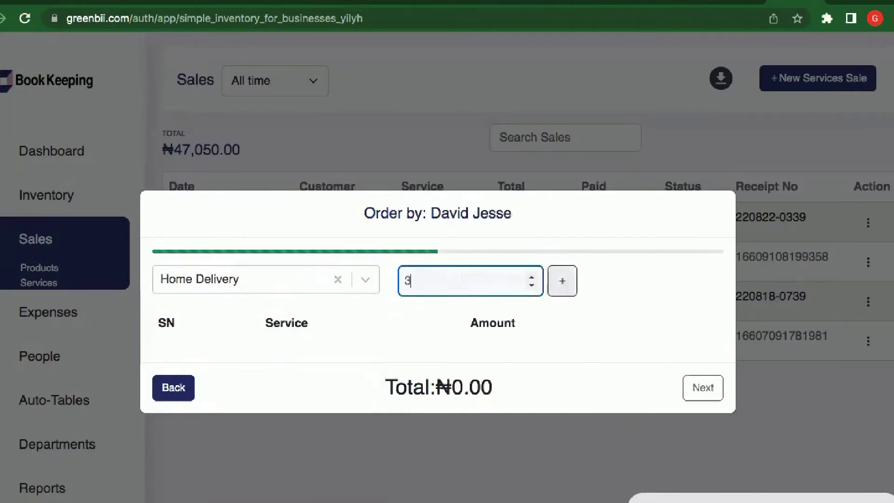
type("000")
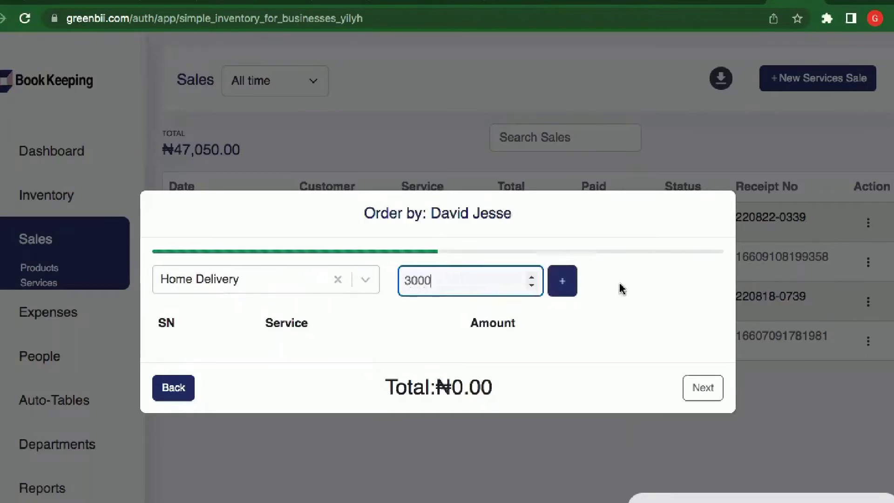
left_click(561, 280)
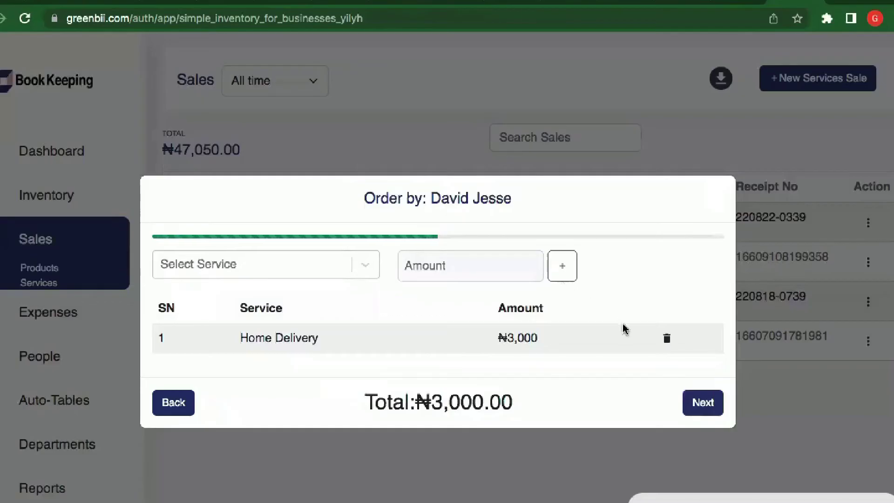
- Add Massage at ₦20,000 and proceed to payment with ₦23,000.00 total
left_click(300, 271)
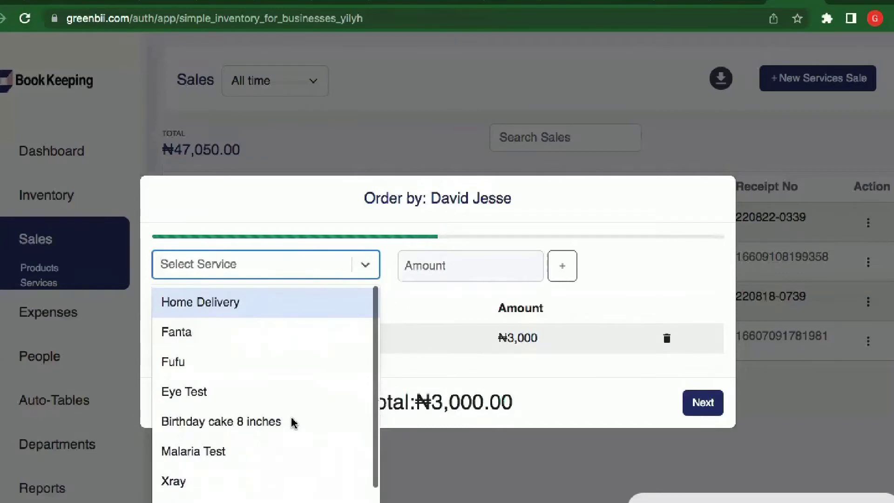
scroll(292, 422, "down", 1)
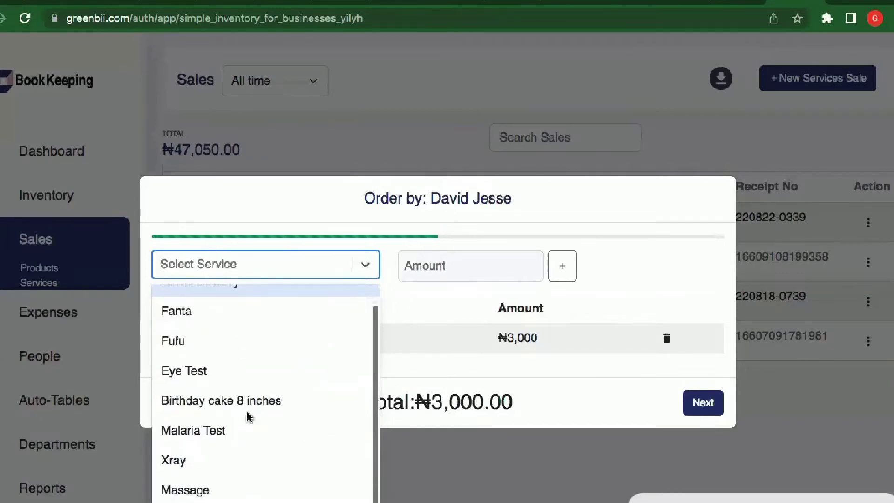
left_click(185, 490)
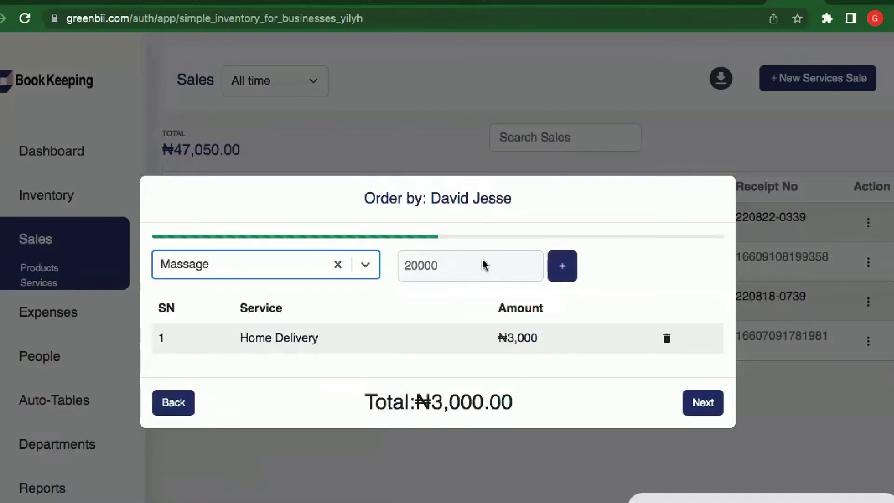
left_click(563, 265)
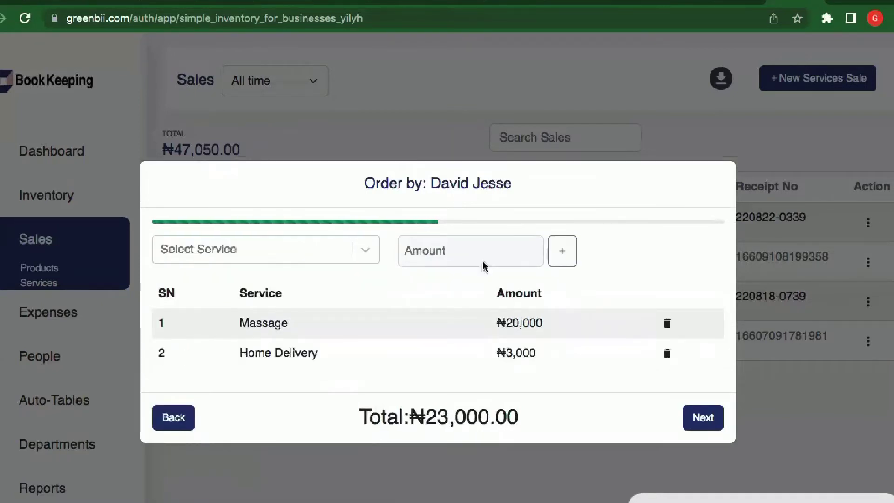
left_click(701, 419)
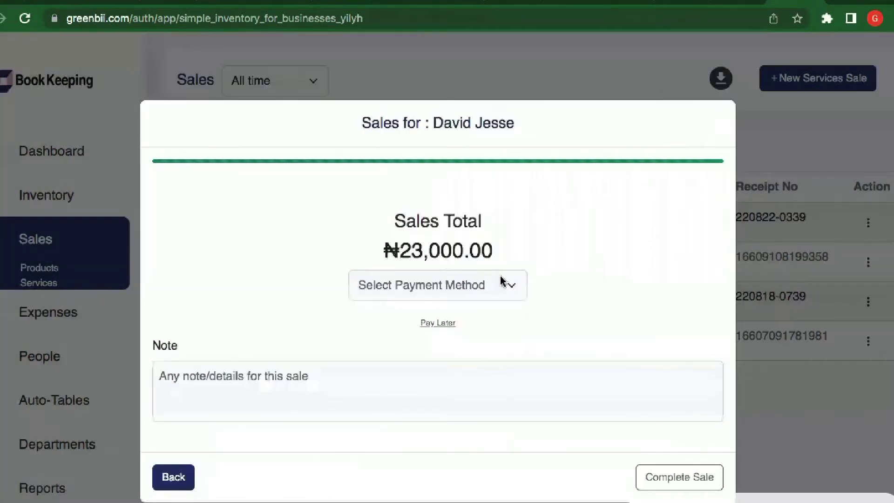
- Choose Cash as the payment method and save the ₦23,000 sale as Pay Later
left_click(515, 290)
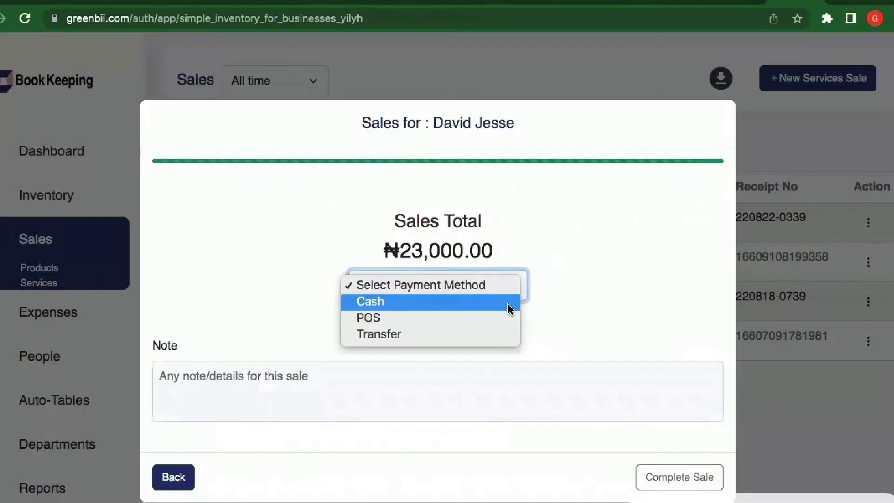
left_click(511, 308)
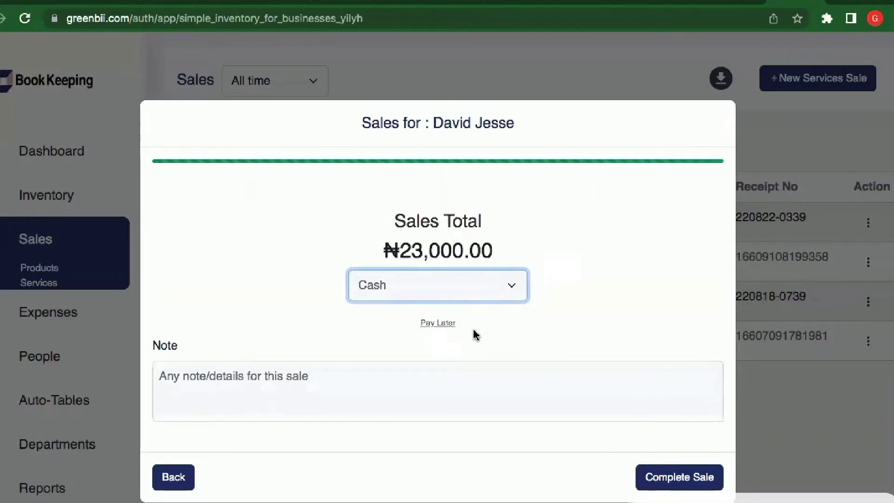
left_click(446, 324)
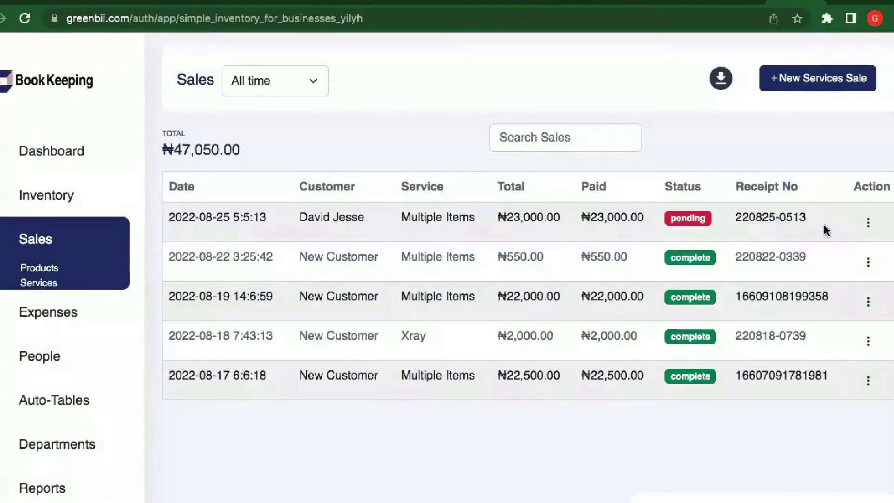
- Open the pending ₦23,000 sale's details and print its bill
left_click(775, 225)
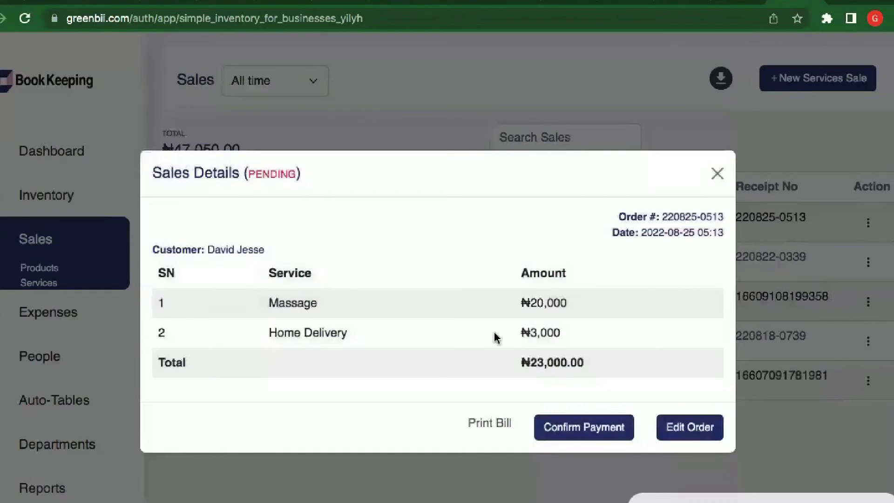
left_click(488, 424)
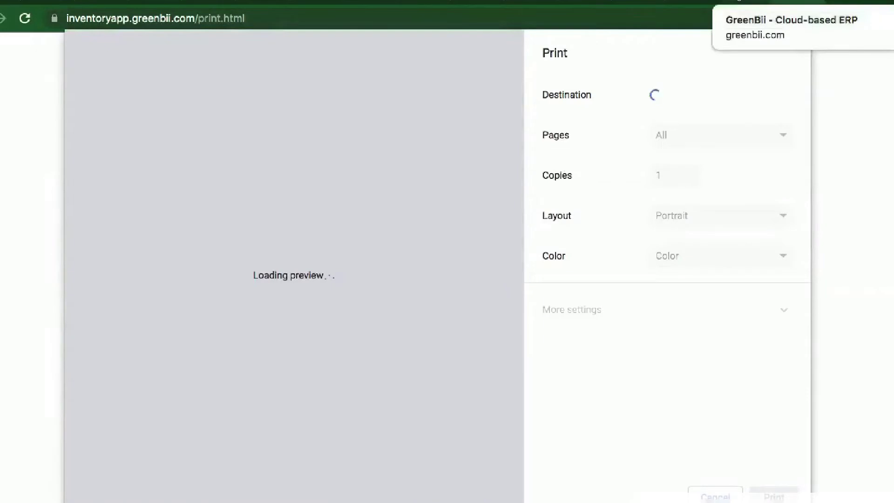
- Cancel the print preview to return to the pending sale's details
key("Escape")
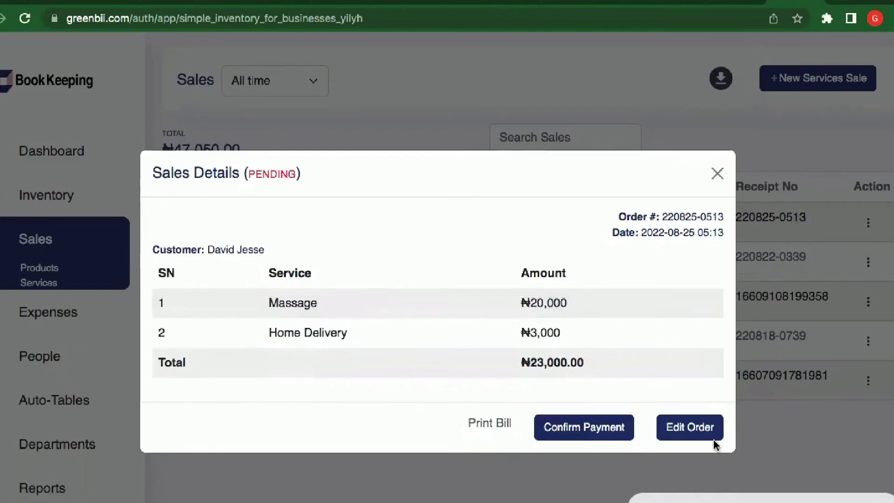
- Edit the pending order to add Eye Test at ₦5,000, then go to payment
left_click(704, 429)
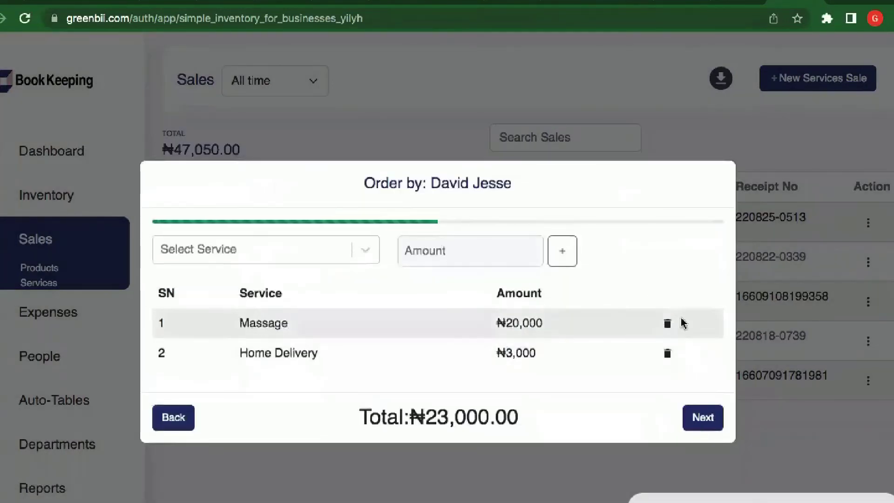
left_click(291, 250)
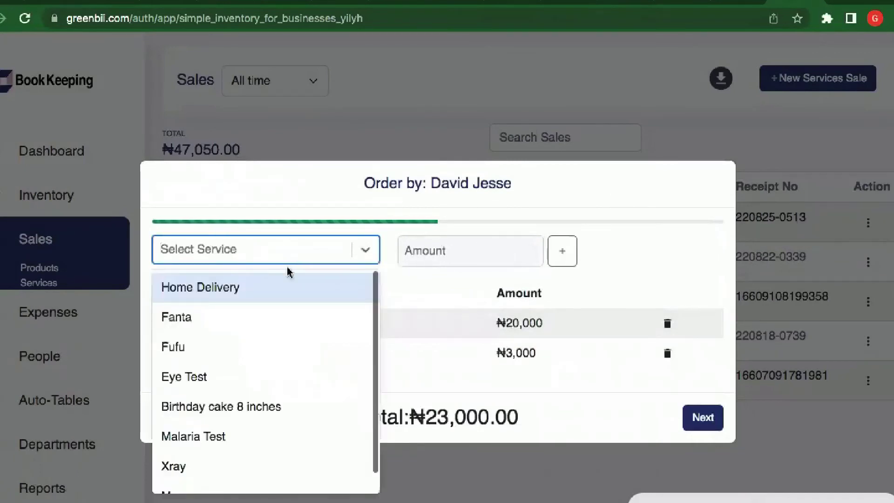
left_click(295, 375)
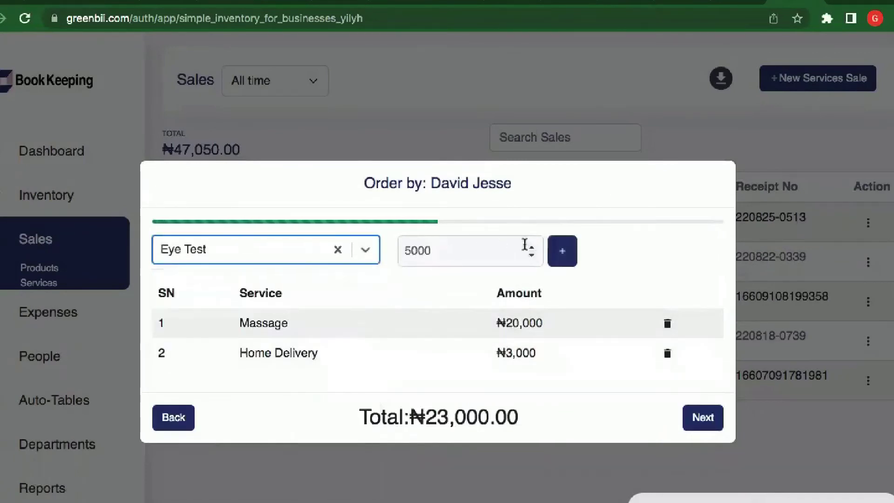
left_click(568, 259)
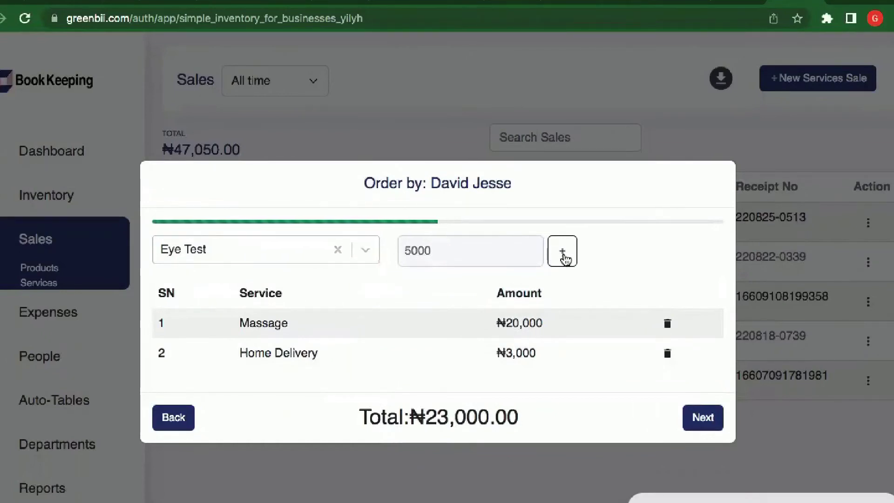
left_click(567, 259)
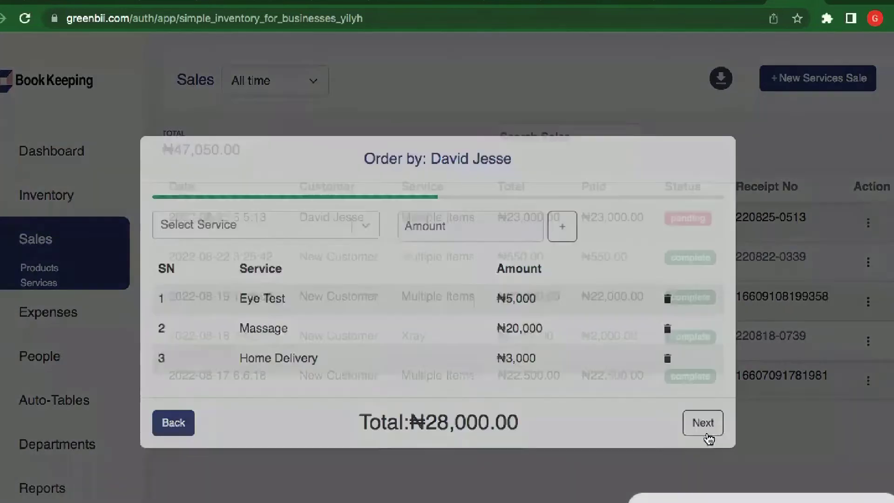
left_click(708, 437)
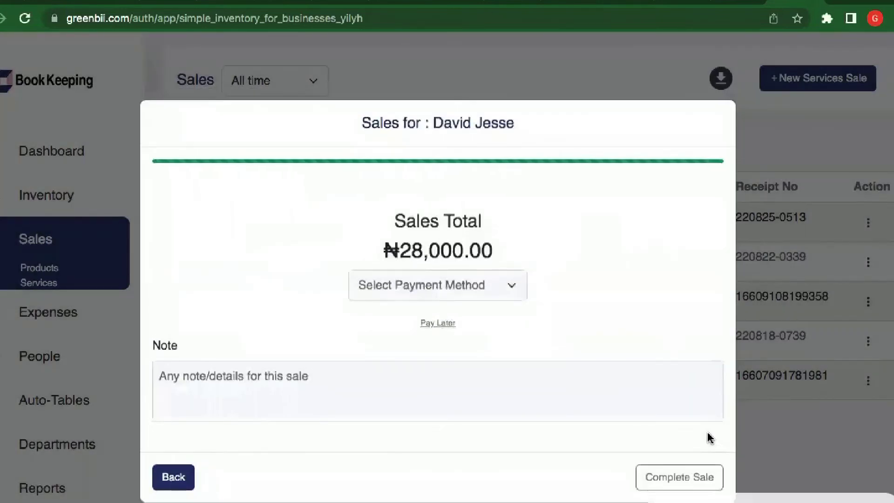
- Pay the ₦28,000.00 total in Cash and complete the sale
left_click(513, 287)
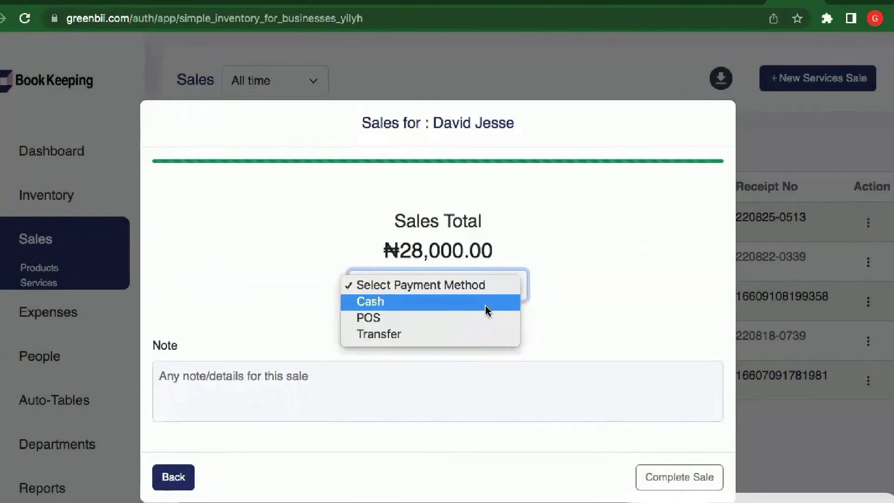
left_click(488, 303)
left_click(682, 477)
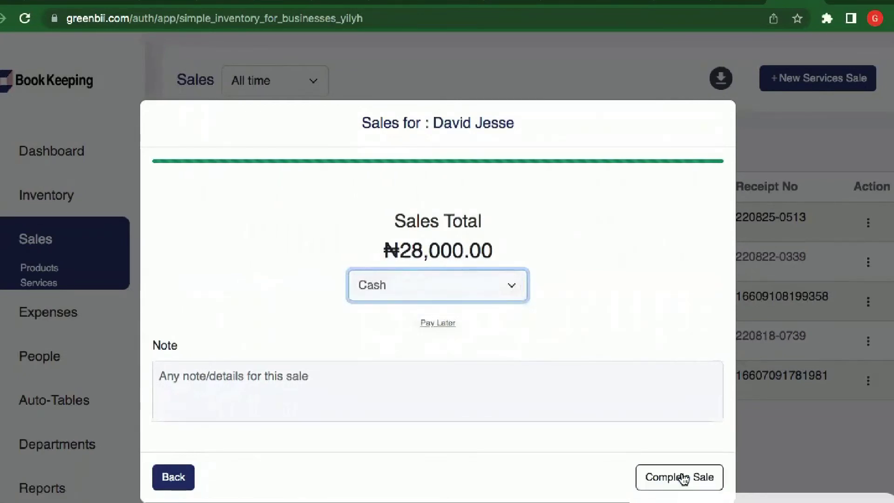
left_click(683, 478)
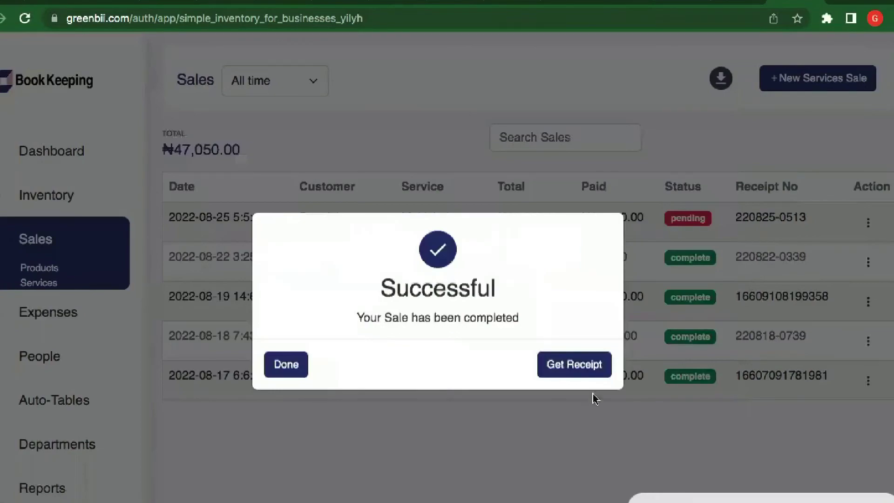
- Preview the sale's receipt with Save as PDF as the print destination
left_click(573, 365)
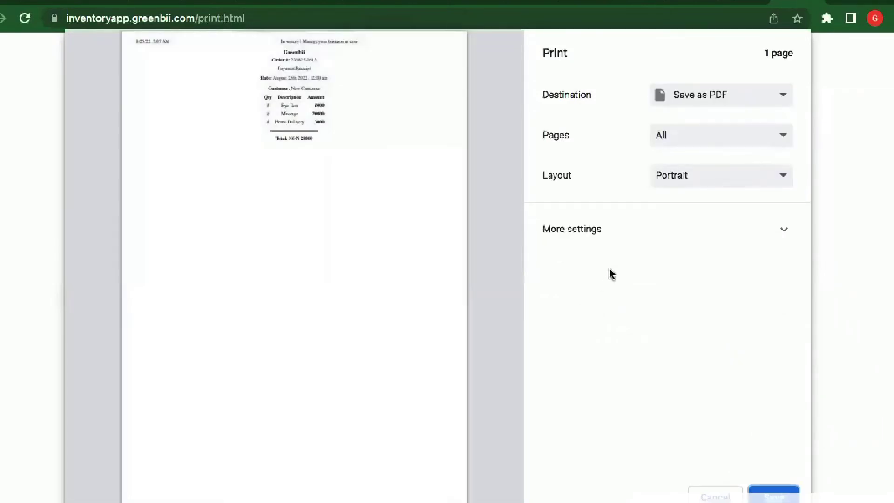
left_click(750, 102)
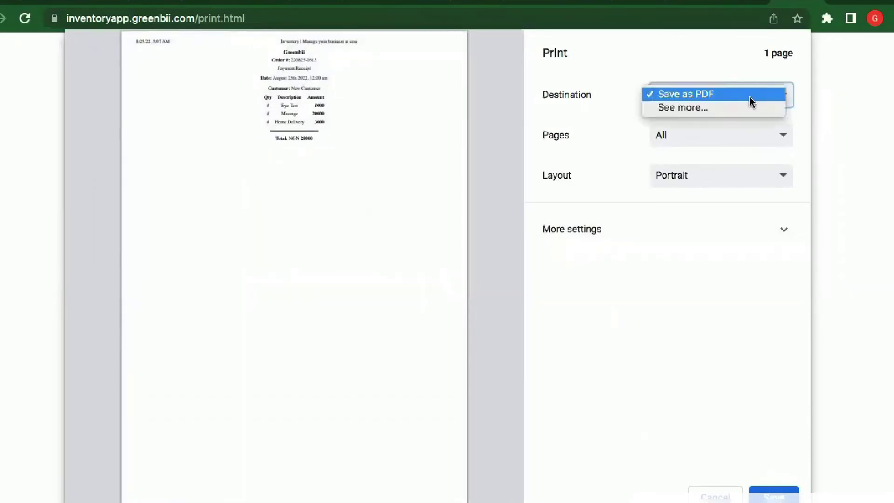
left_click(729, 60)
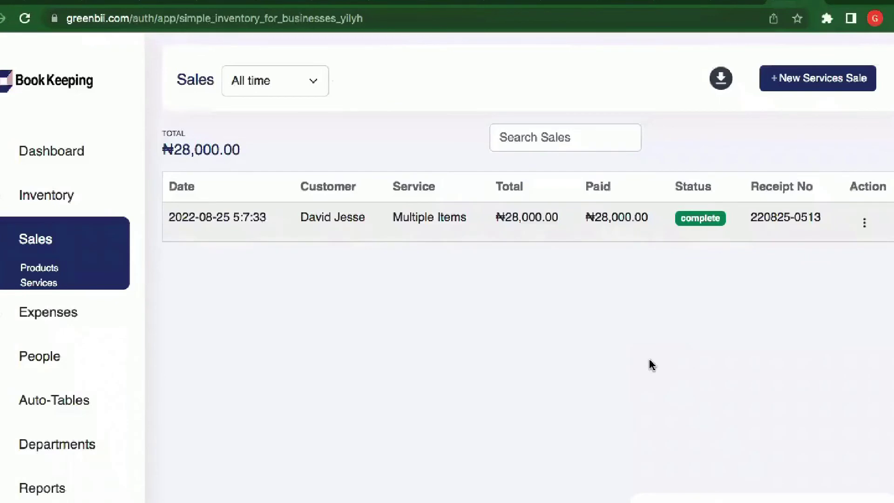
- Start a new sale under Sales > Products, skipping the customer details to reach product selection
left_click(54, 273)
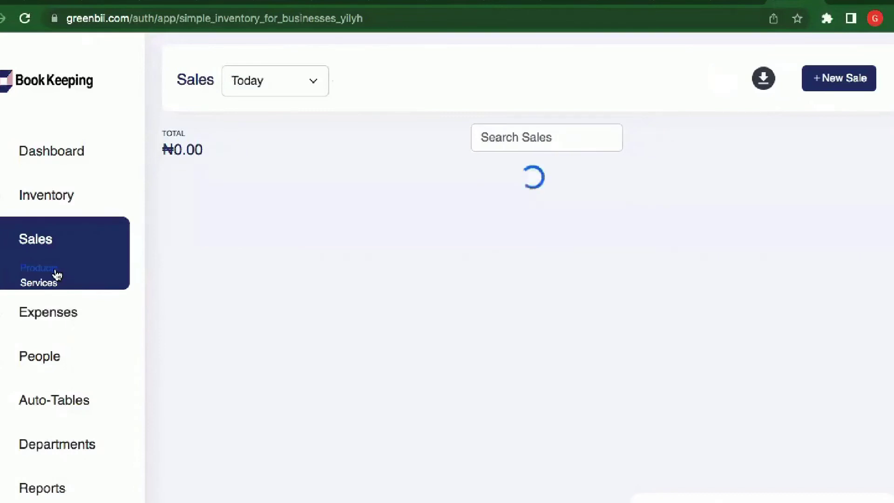
left_click(842, 84)
left_click(480, 265)
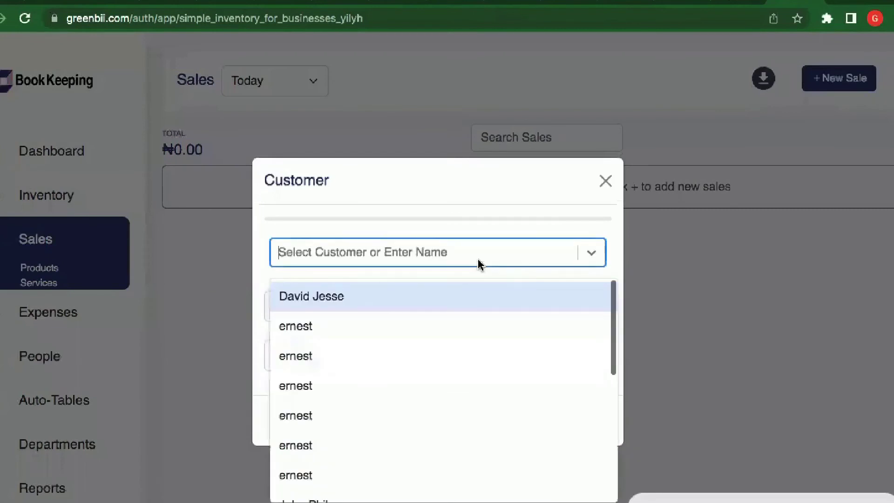
left_click(479, 200)
left_click(557, 423)
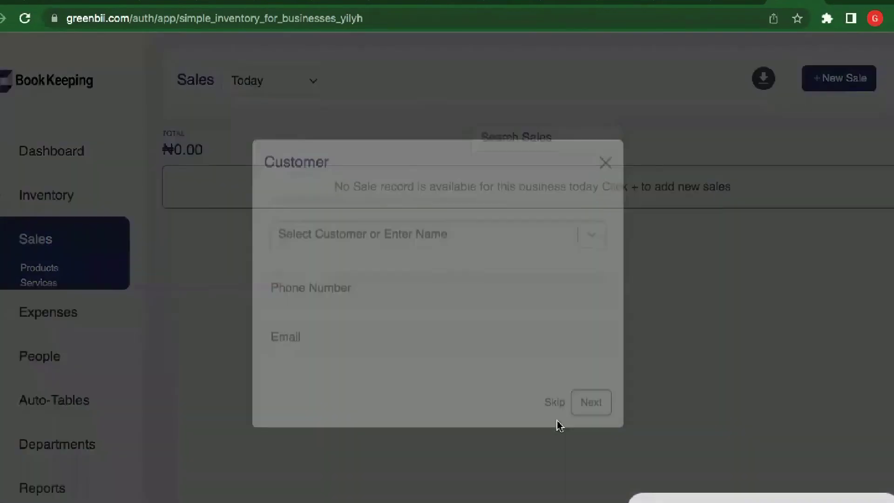
left_click(303, 291)
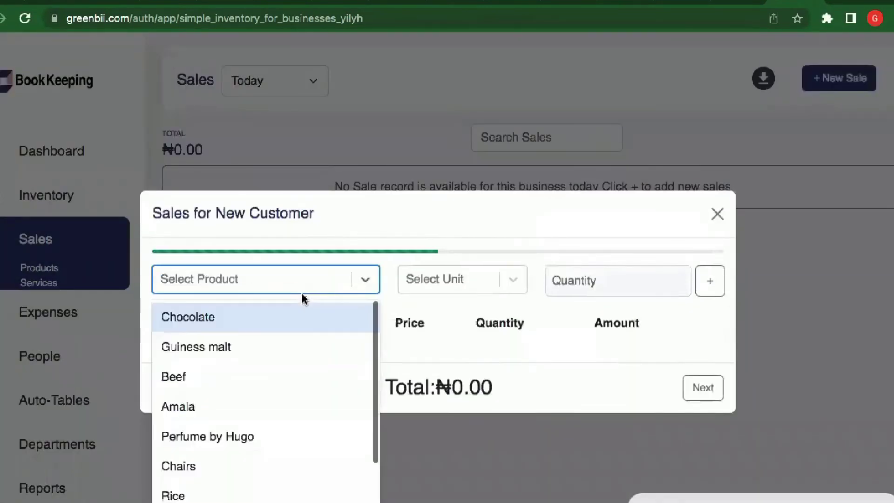
- Add a Chocolate line to the sale, sold by the pack
left_click(292, 348)
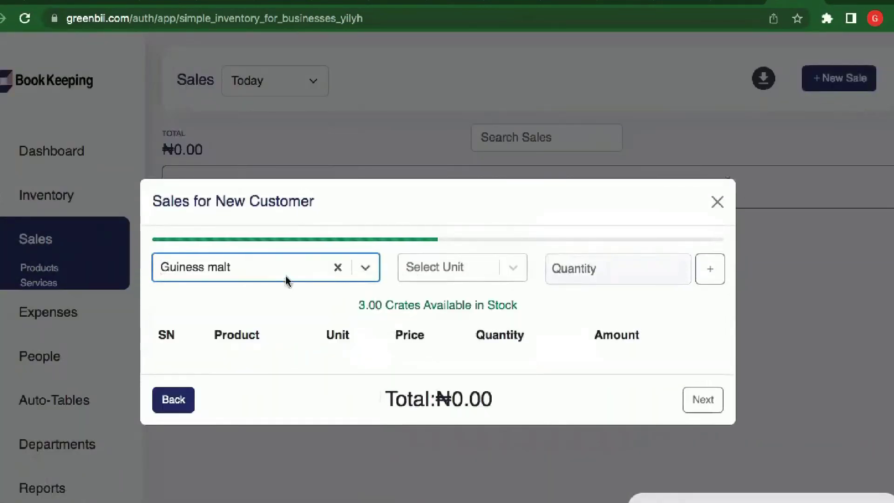
left_click(338, 267)
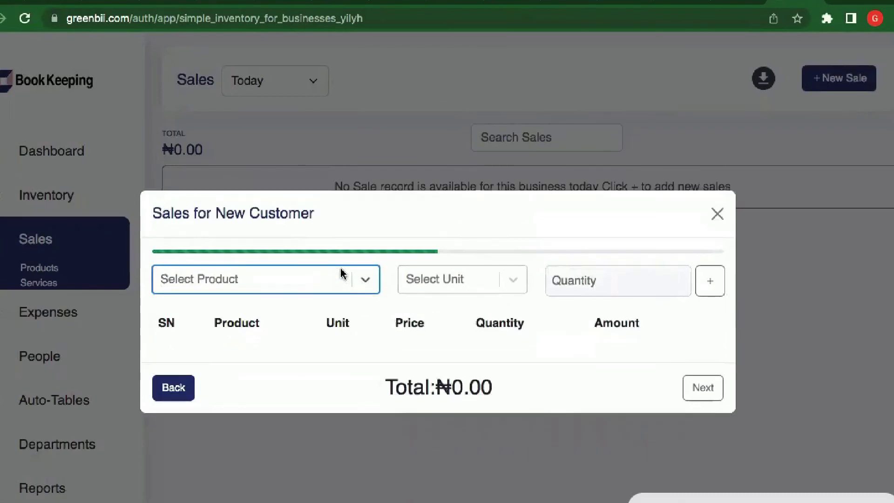
left_click(305, 290)
left_click(299, 327)
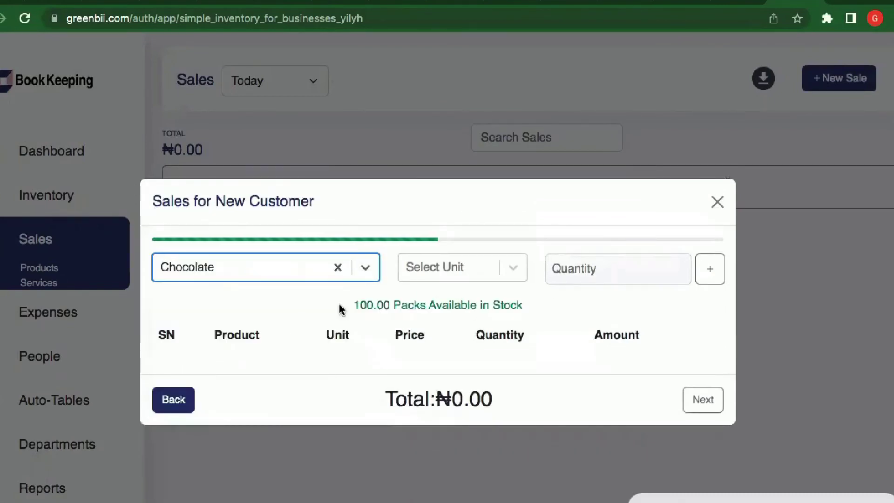
left_click(461, 274)
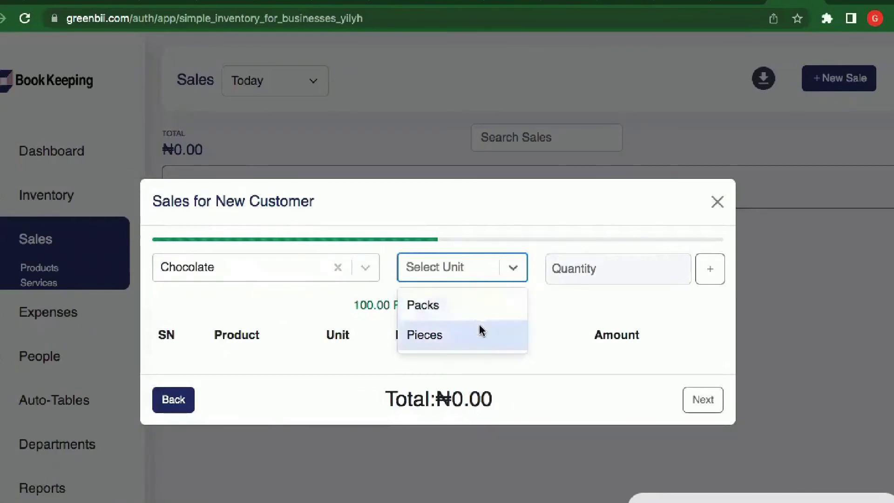
left_click(469, 305)
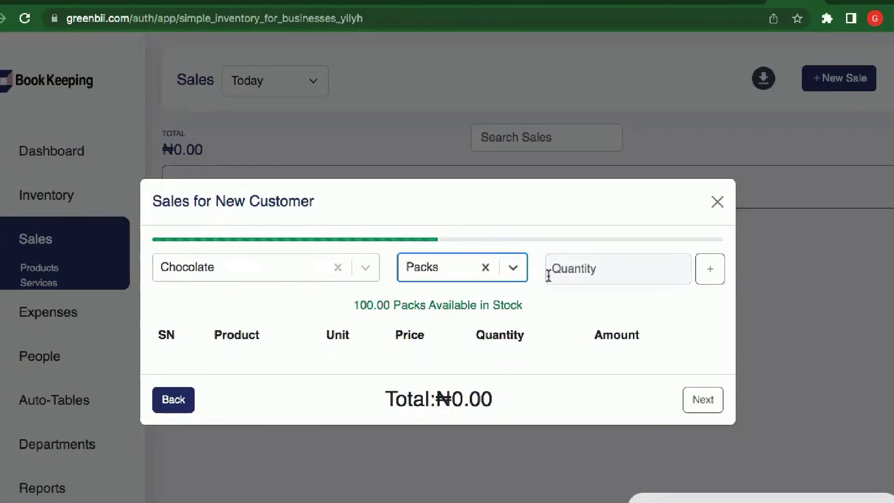
left_click(575, 264)
type("2")
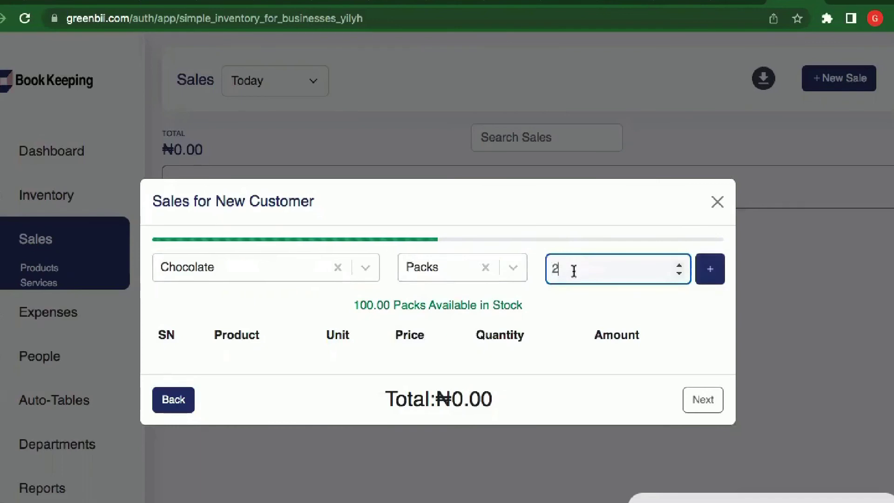
left_click(711, 271)
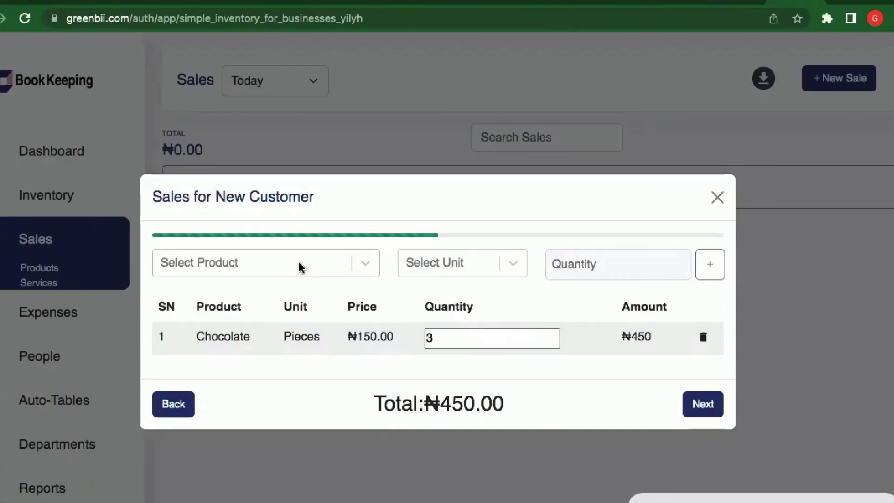
- Add 2 crates of Guiness malt, bringing the sale total to ₦60,450.00
left_click(301, 268)
left_click(283, 331)
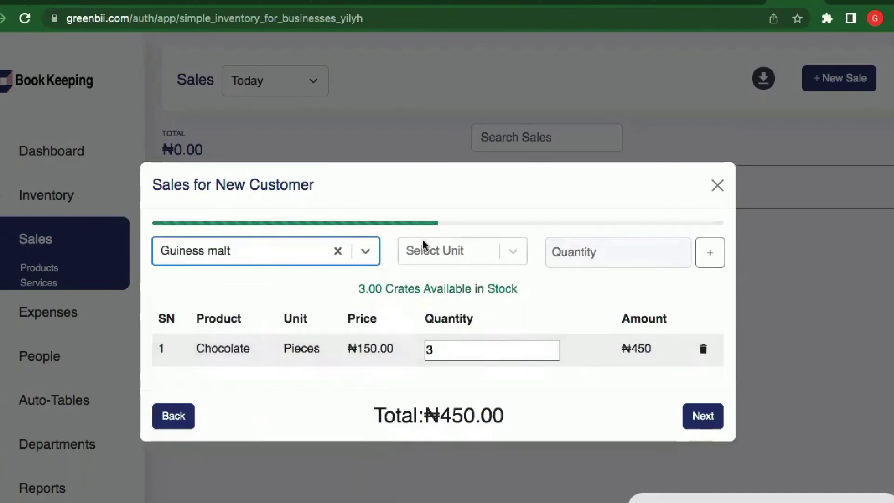
left_click(440, 253)
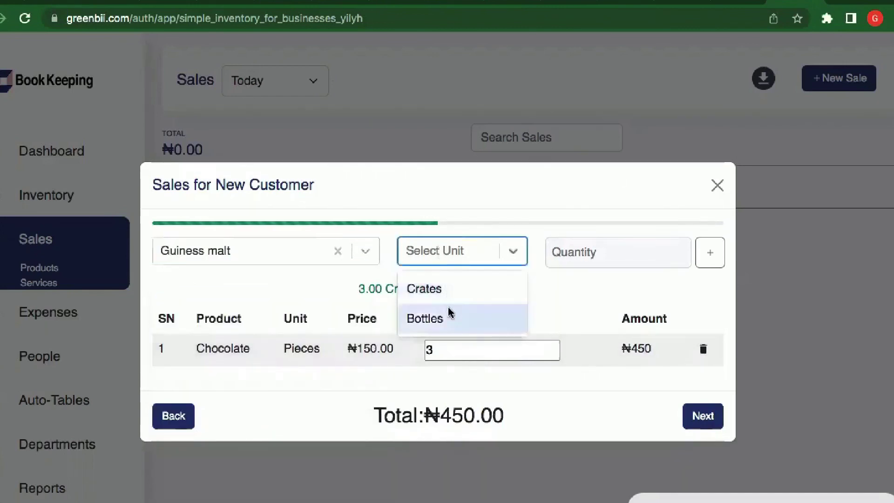
left_click(451, 287)
left_click(604, 252)
type("2")
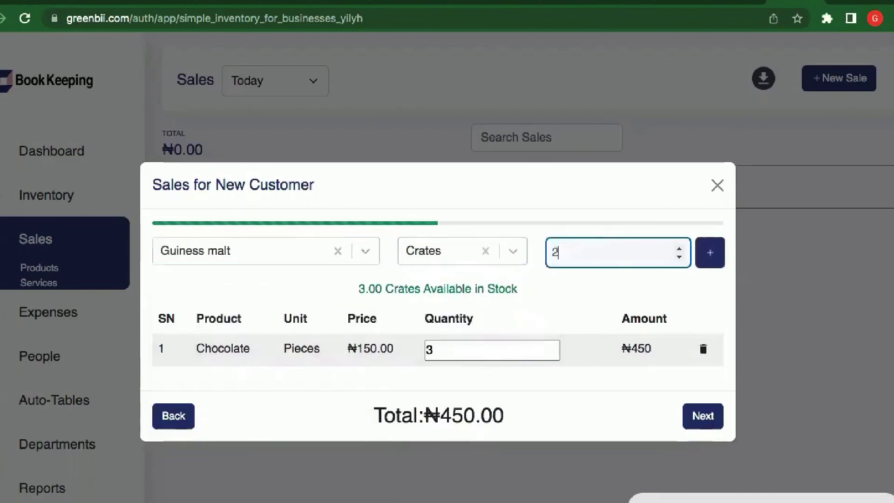
left_click(713, 255)
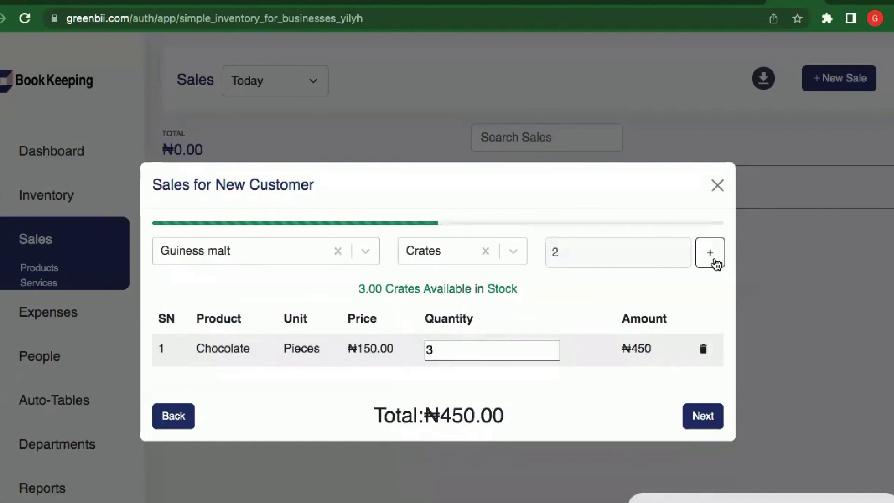
left_click(711, 254)
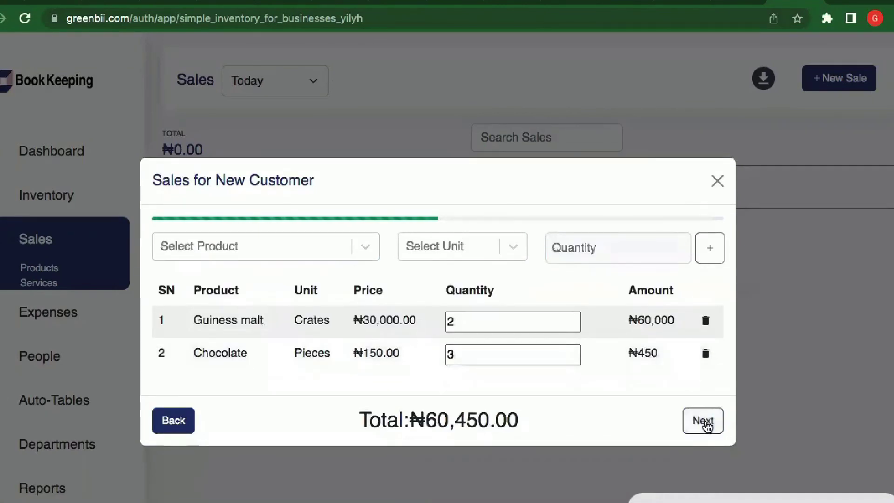
- Record POS as the payment method and complete the ₦60,450.00 sale
left_click(707, 424)
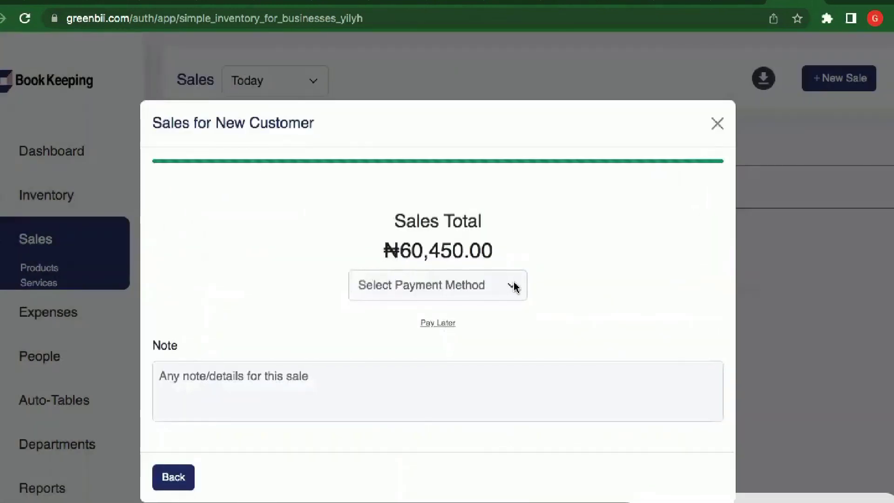
left_click(513, 288)
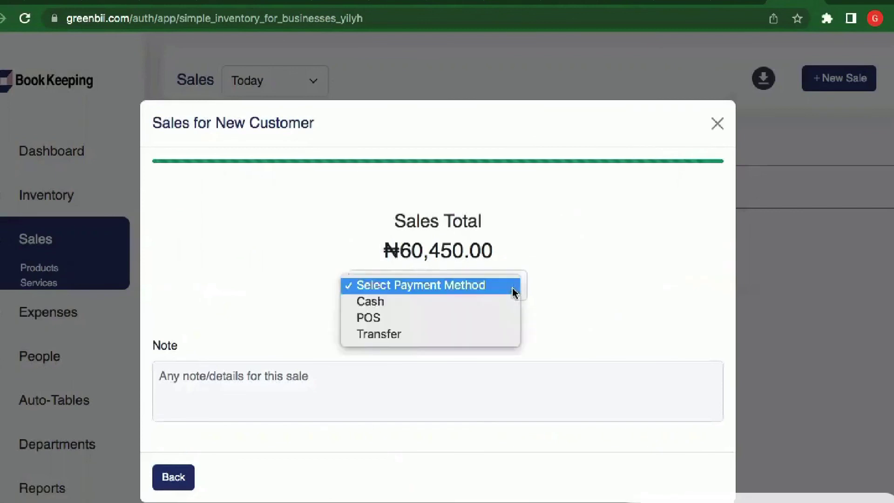
left_click(503, 316)
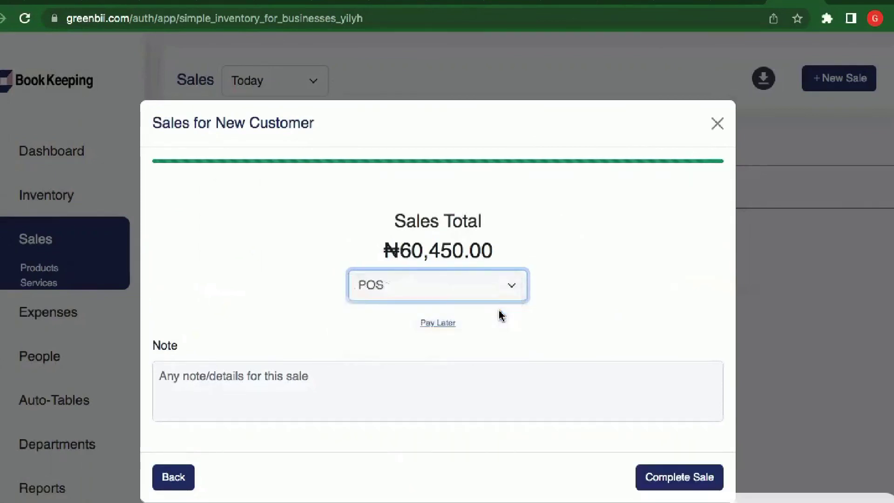
left_click(665, 478)
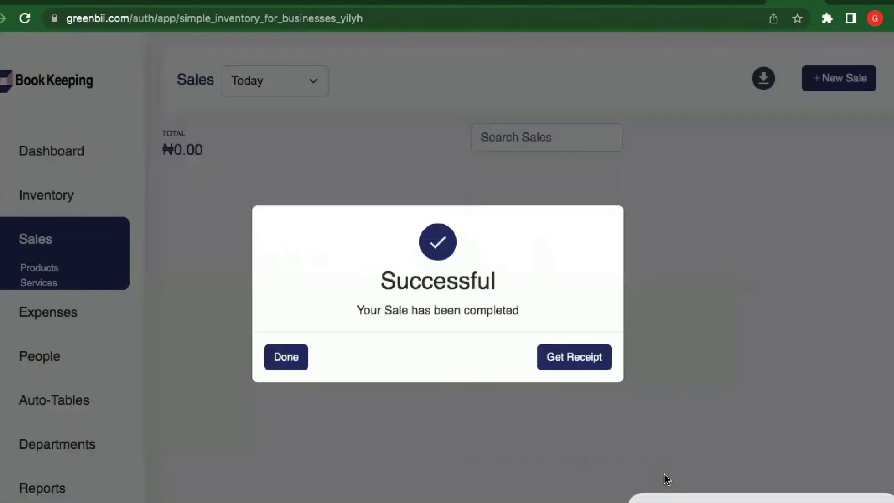